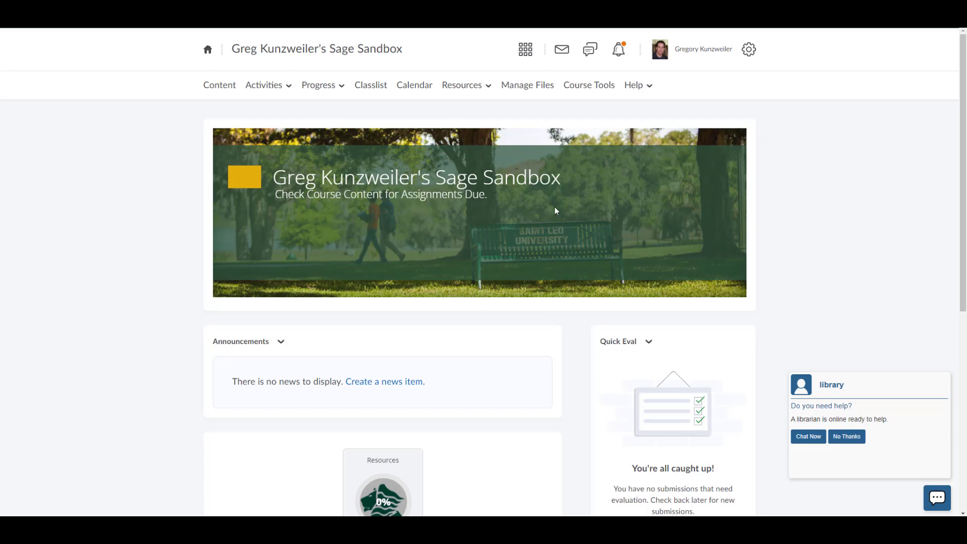
Step: Open the Import / Export / Copy Components page of the course and bring up the search for the offering to copy
click(590, 88)
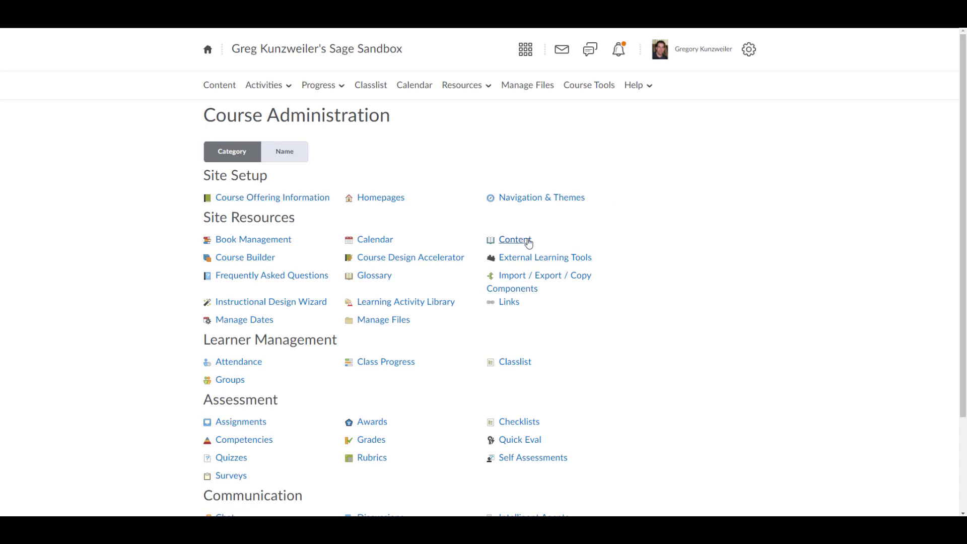
click(521, 286)
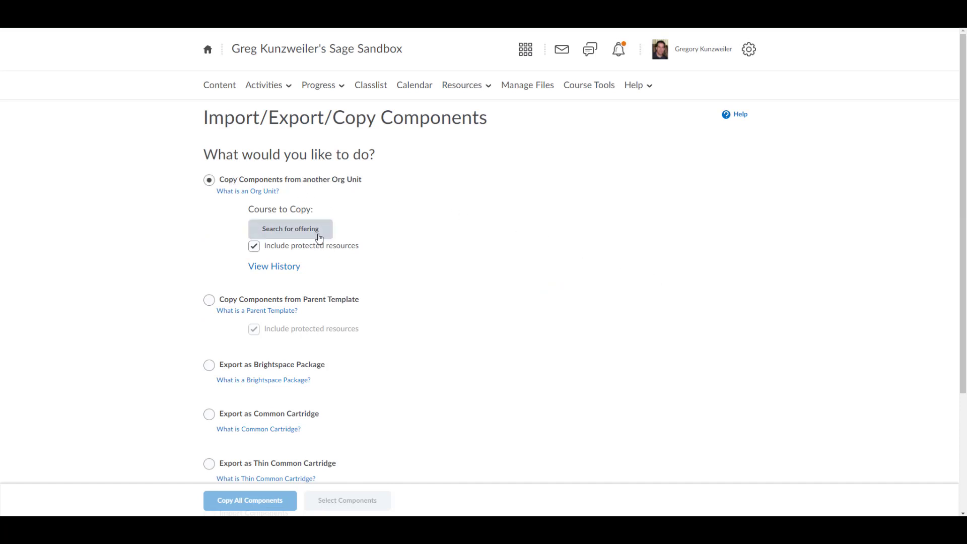
click(301, 235)
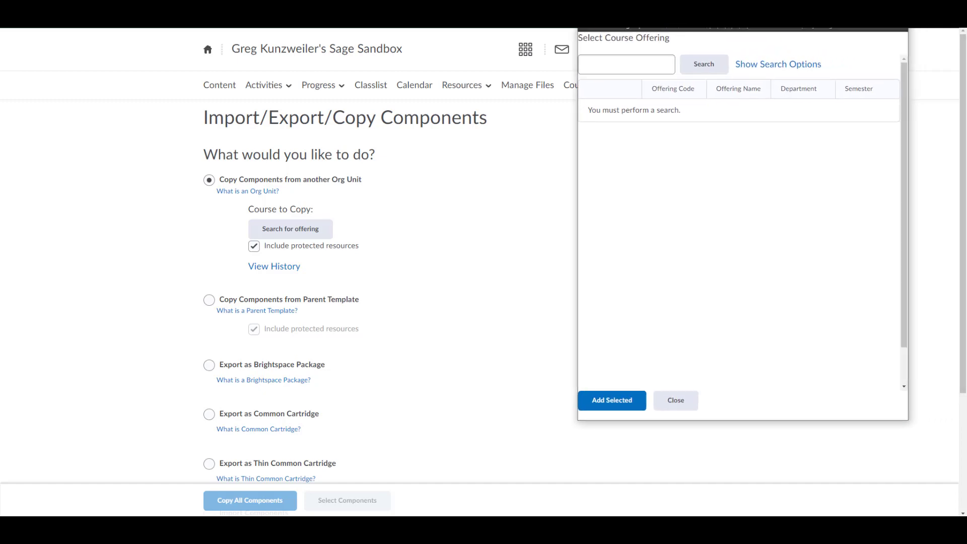
Step: Search for the instructor's sandboxes, add the plain Sandbox offering as the course to copy, and proceed to selecting individual components
click(416, 138)
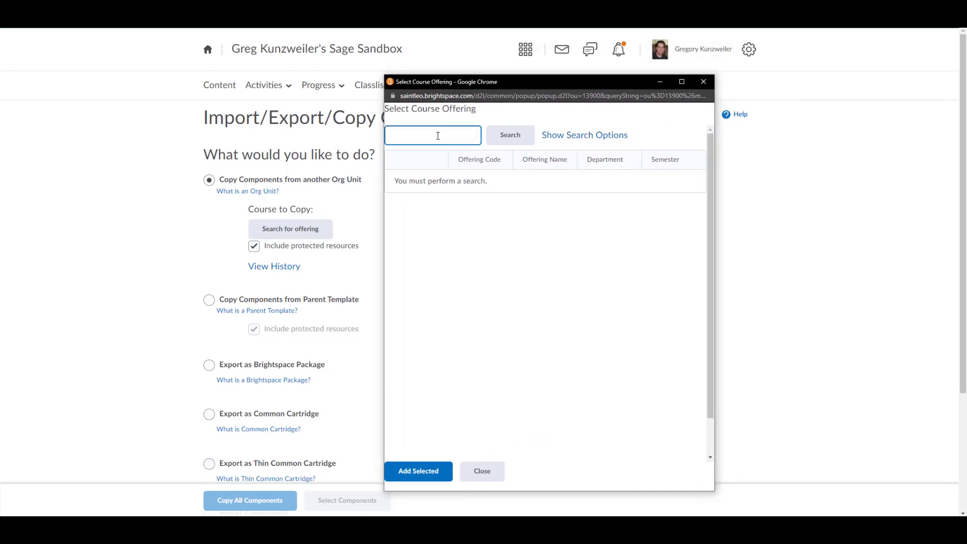
key(ctrl+v)
click(510, 136)
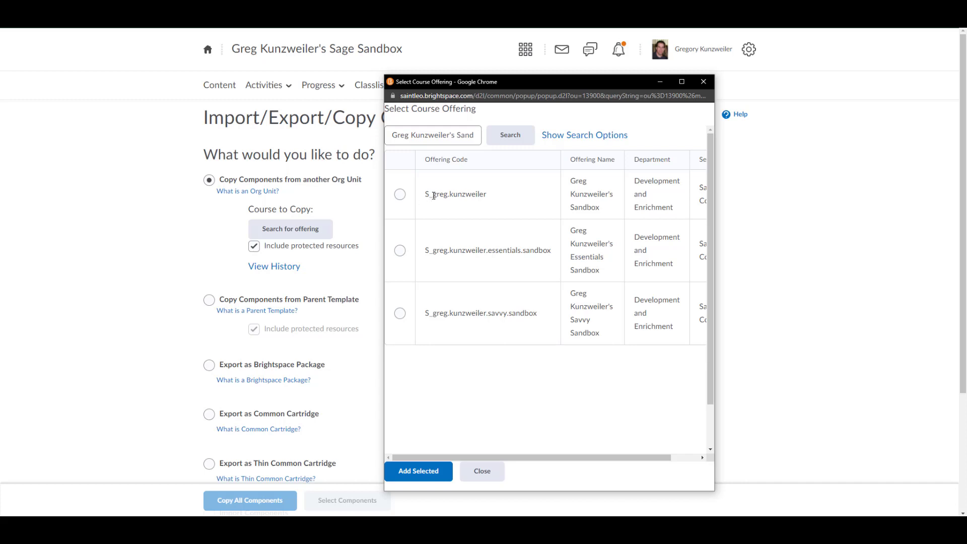
click(400, 195)
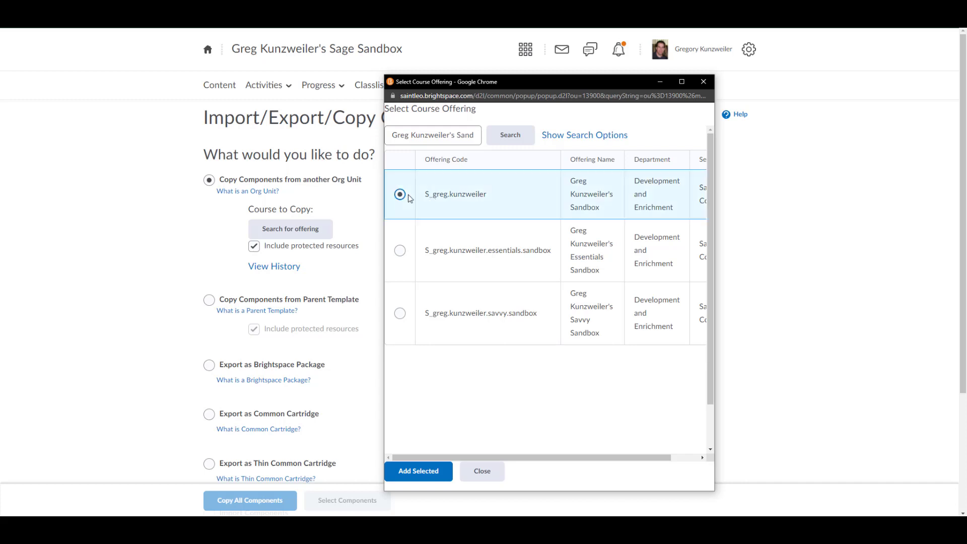
click(424, 476)
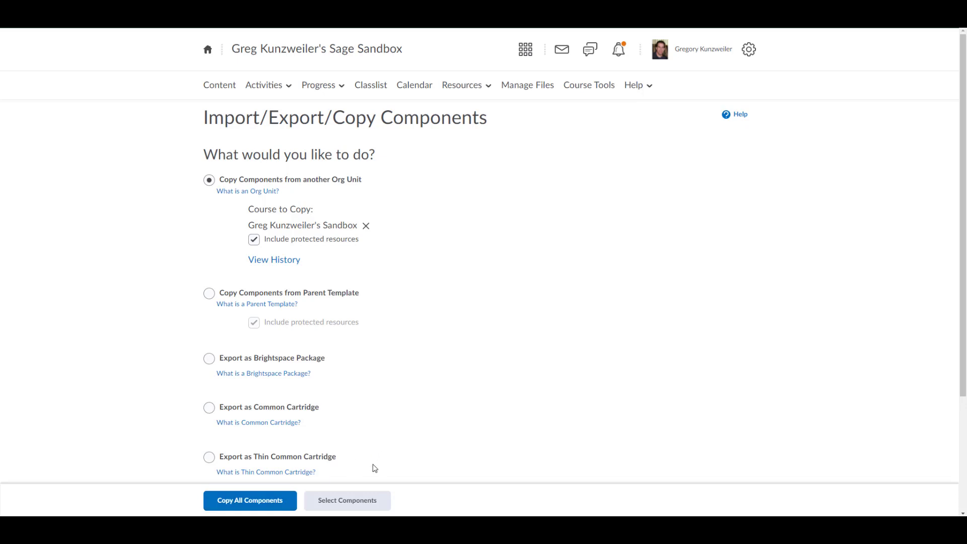
click(348, 503)
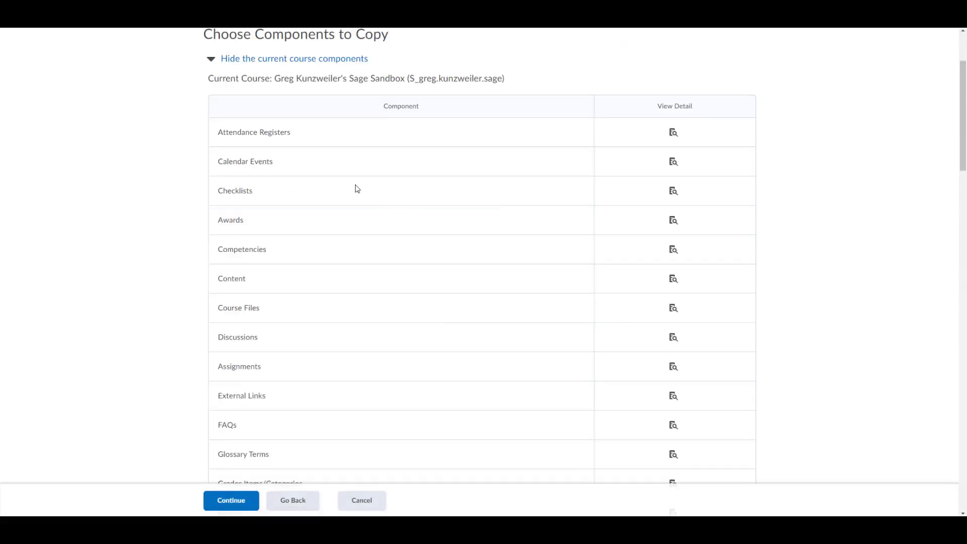
Step: Examine the current course components and the full list of components available to copy, from Calendar to Release Conditions
scroll(349, 165, down, 4)
scroll(375, 223, down, 10)
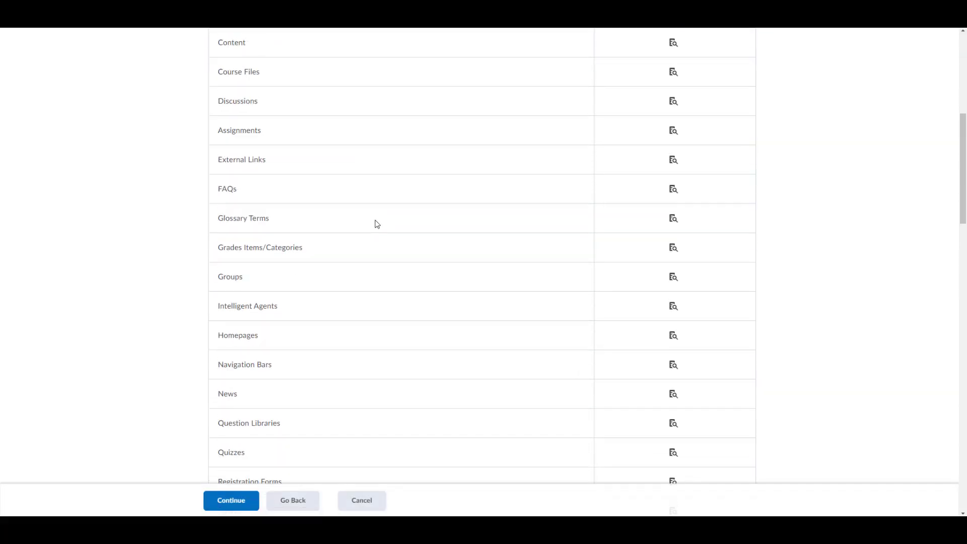
scroll(375, 226, down, 4)
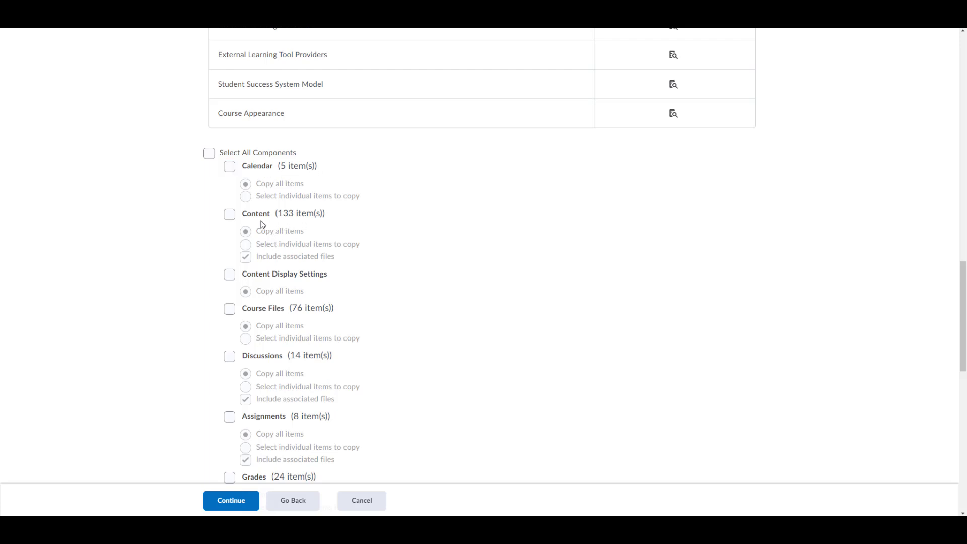
scroll(410, 315, down, 2)
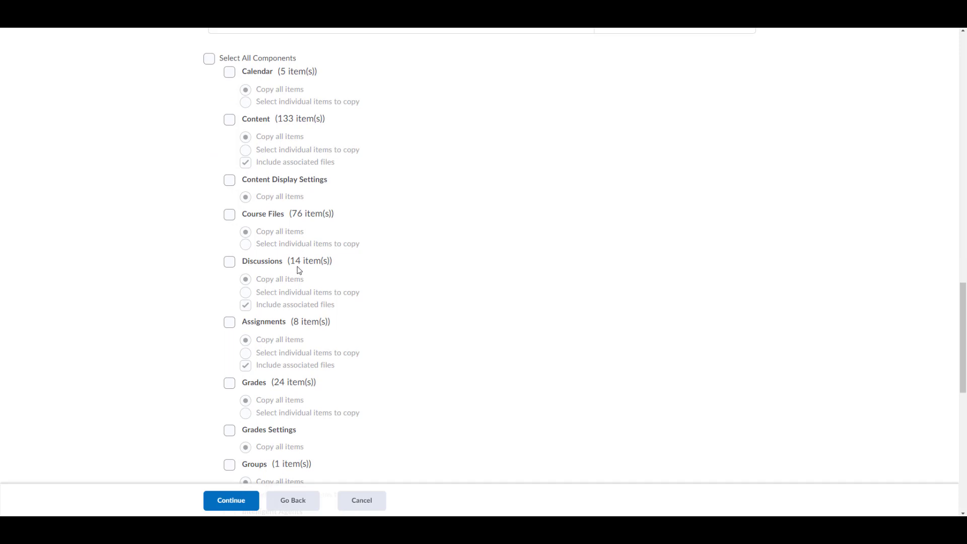
scroll(391, 277, down, 4)
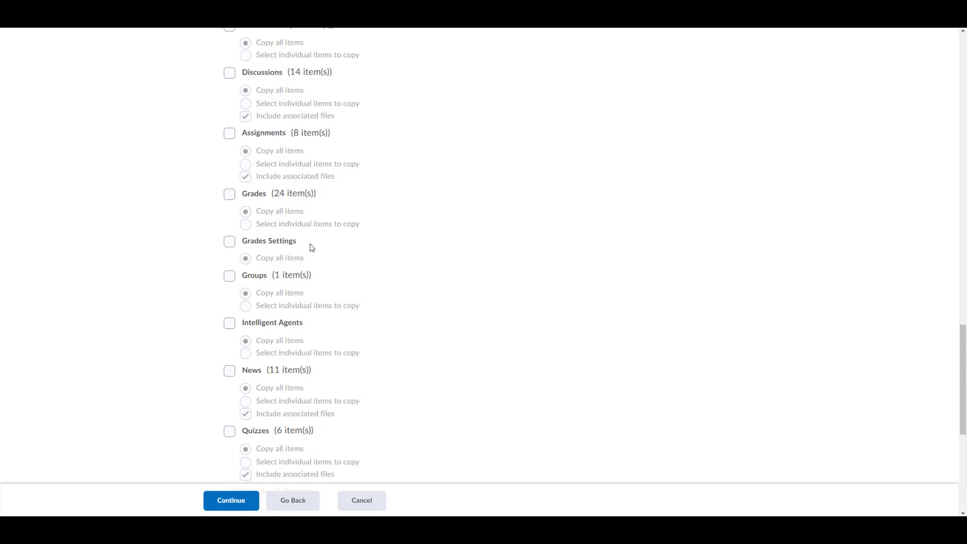
scroll(315, 251, down, 3)
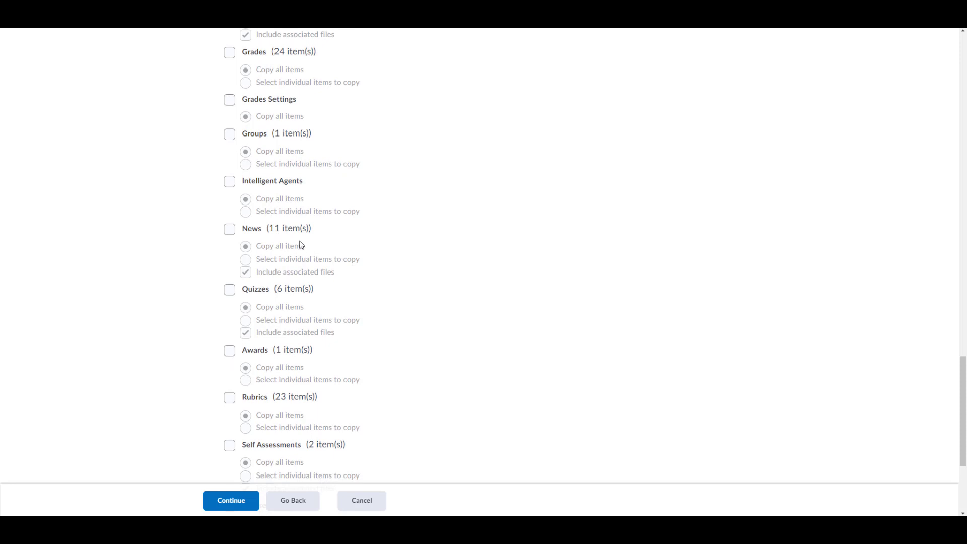
scroll(327, 246, down, 2)
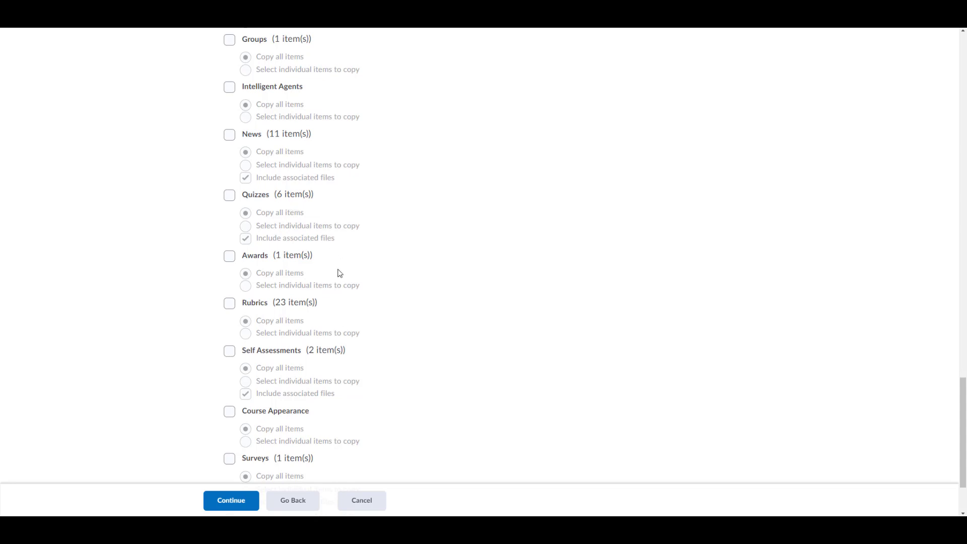
scroll(340, 274, down, 2)
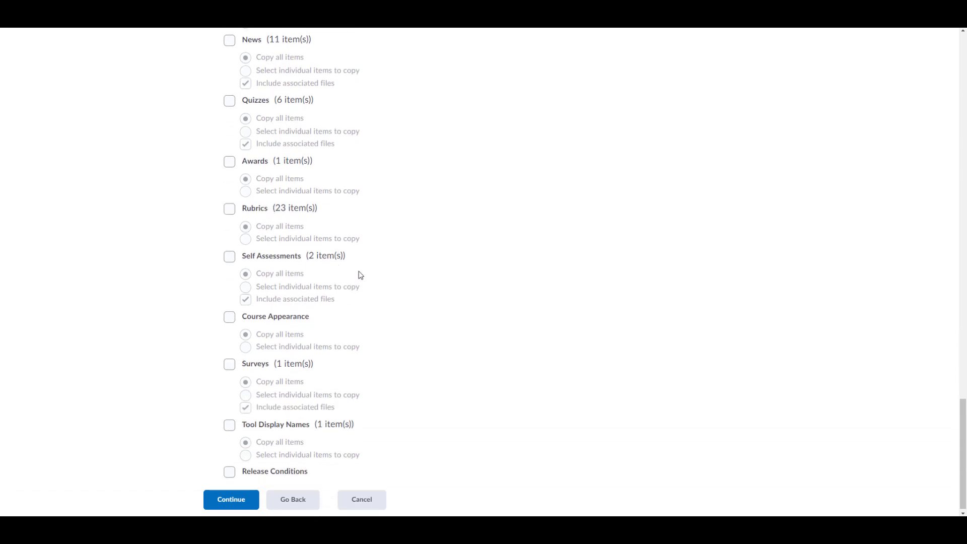
scroll(366, 323, down, 1)
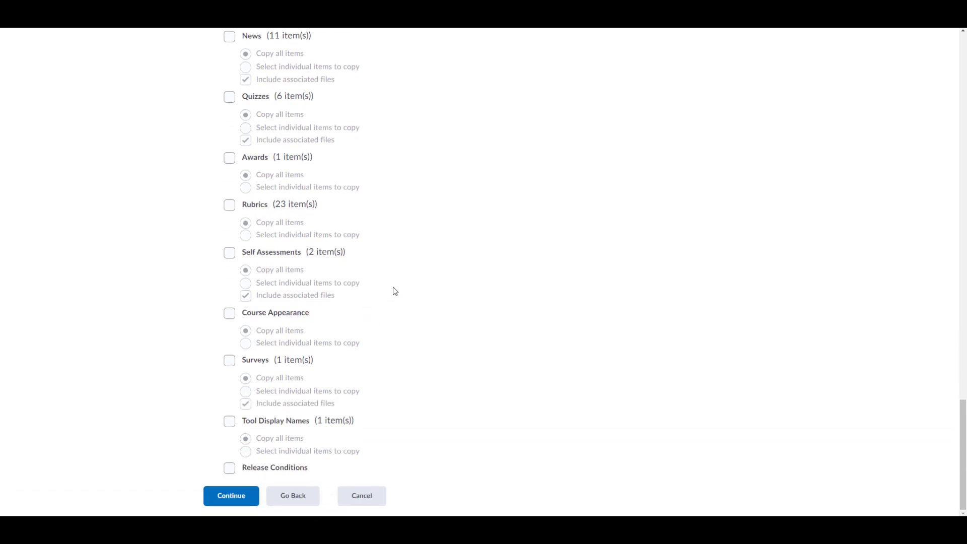
scroll(397, 288, up, 7)
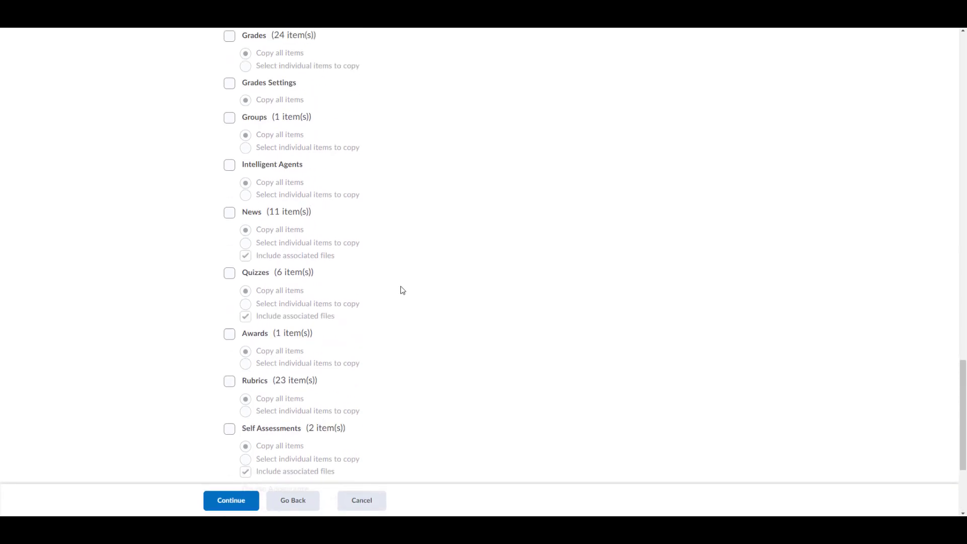
scroll(402, 290, up, 4)
scroll(397, 288, up, 2)
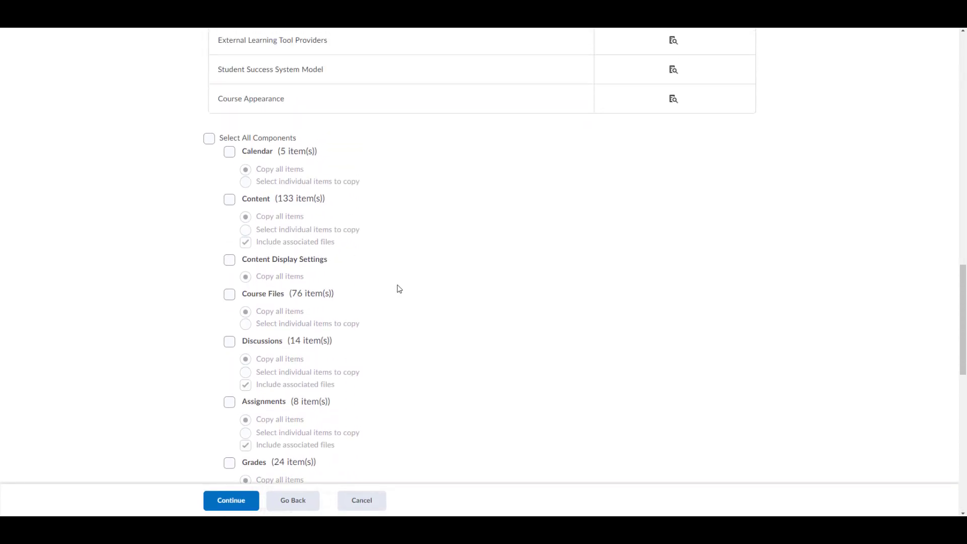
Step: Include the Content, Discussions, Assignments and Grades components in the copy
scroll(398, 289, down, 1)
click(230, 164)
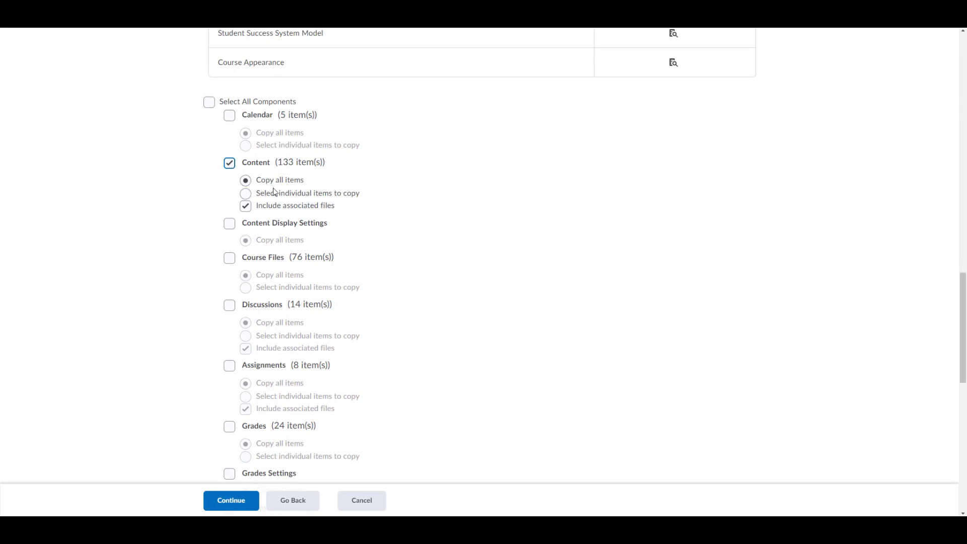
click(230, 305)
click(229, 366)
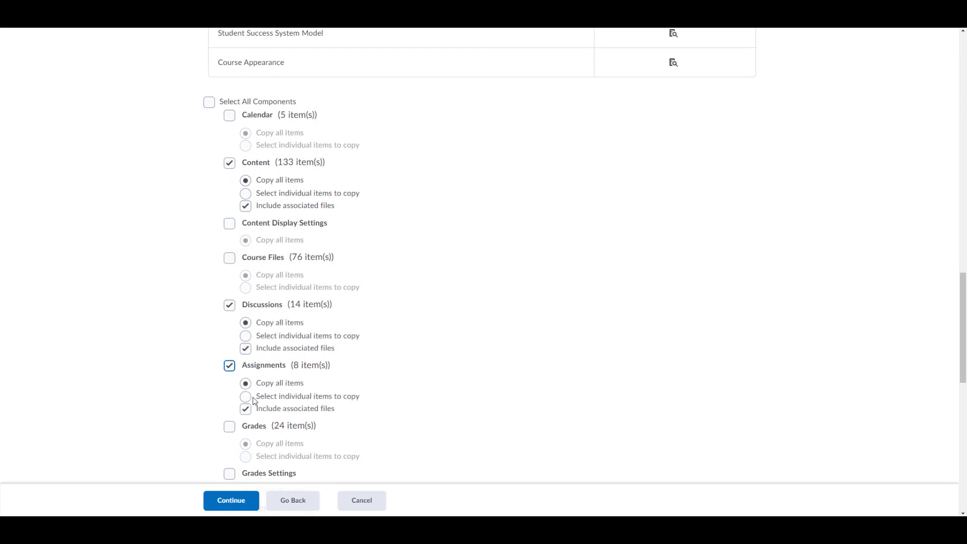
click(229, 426)
Step: Include the Grades Settings, News and Quizzes components in the copy
scroll(389, 447, down, 3)
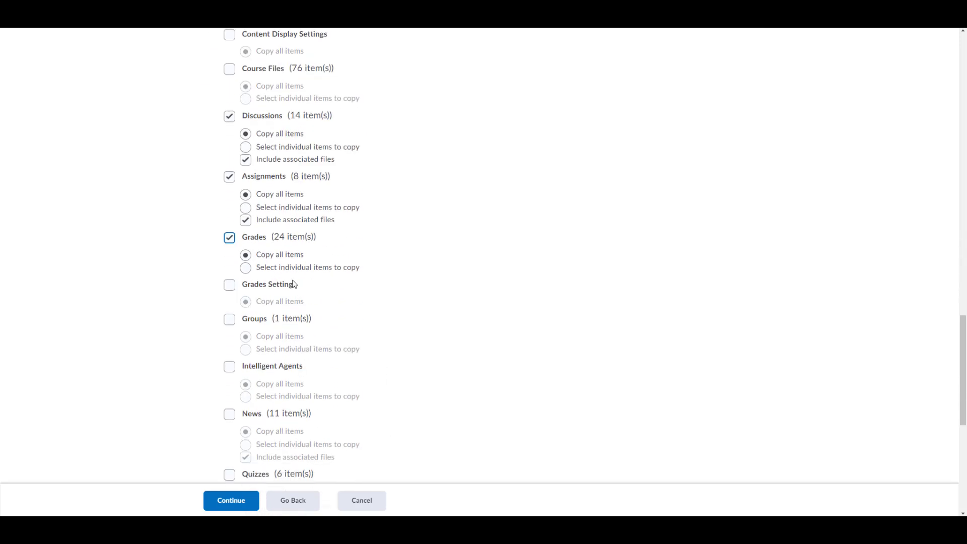
click(230, 285)
scroll(348, 360, down, 3)
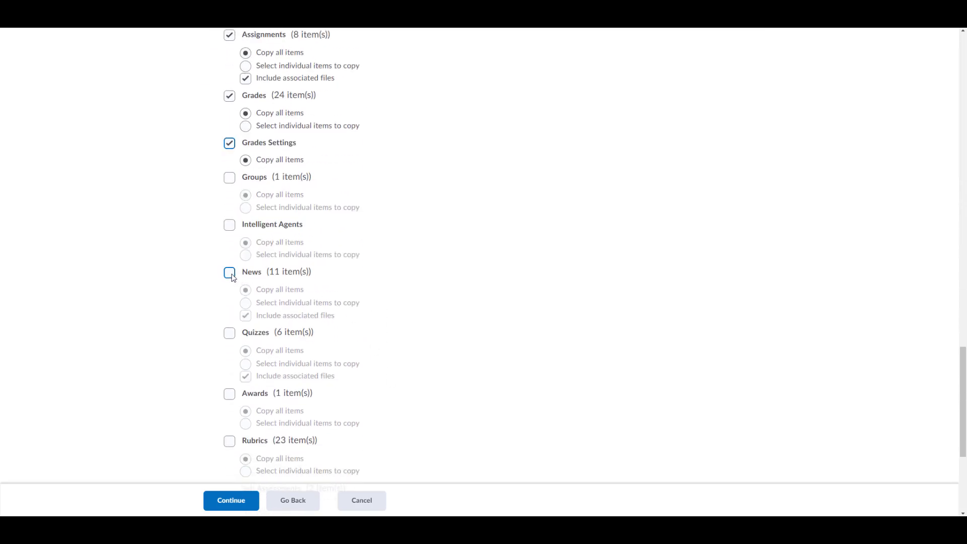
click(229, 272)
scroll(414, 326, down, 1)
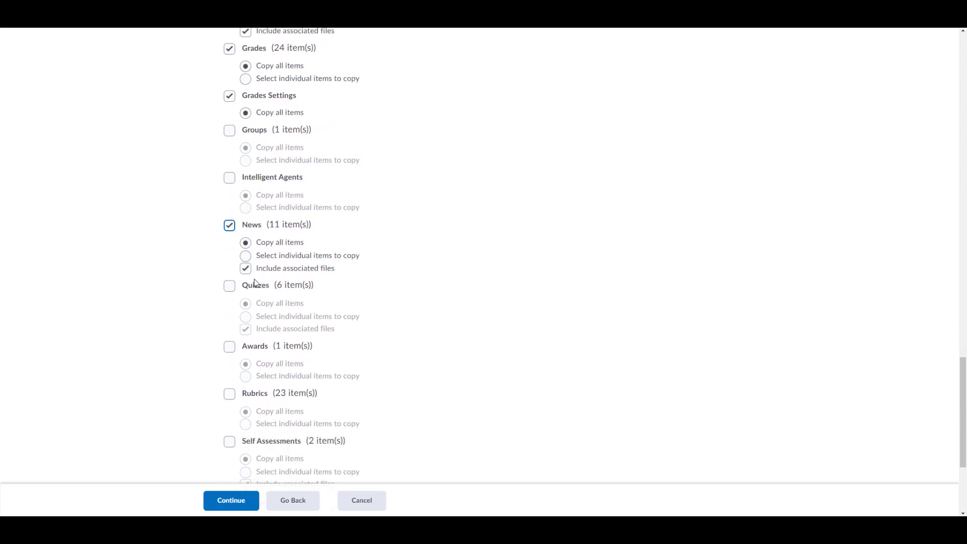
click(230, 288)
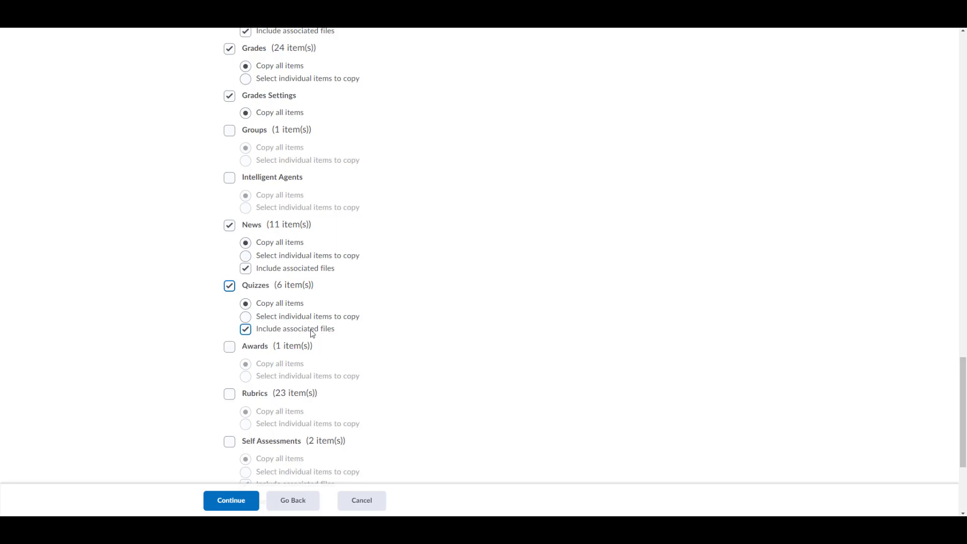
Step: Set Quizzes and Content to copy individually selected items, and continue to the item selection
click(246, 317)
scroll(373, 325, up, 2)
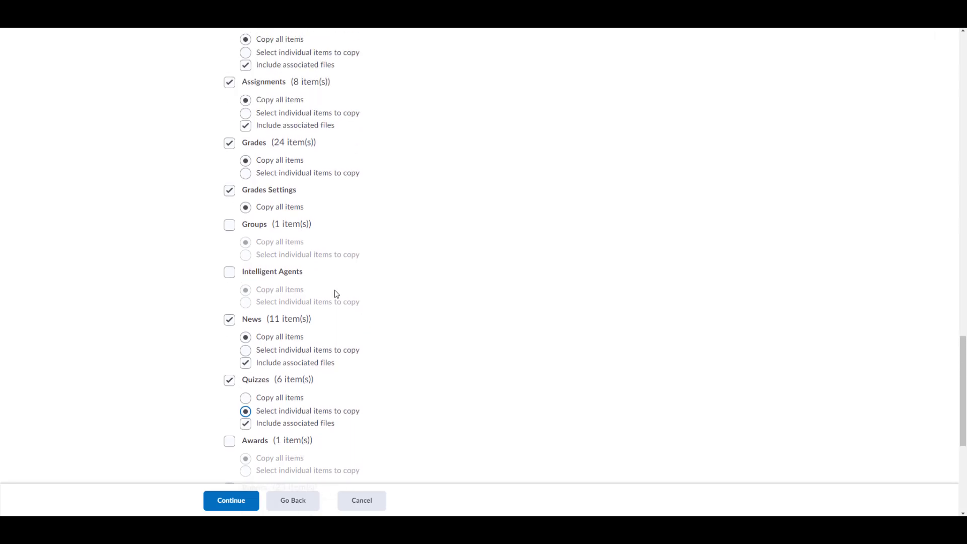
scroll(337, 294, up, 3)
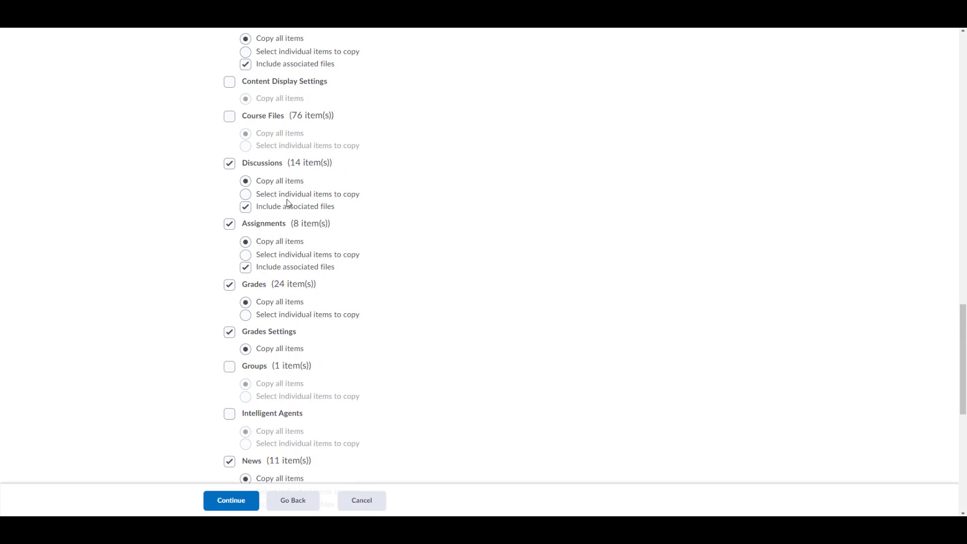
scroll(351, 198, up, 1)
scroll(351, 198, up, 2)
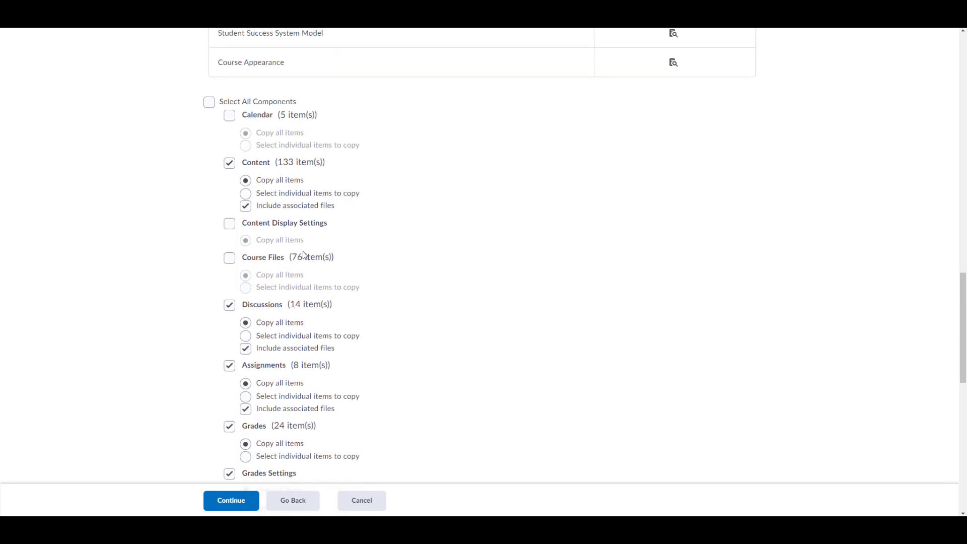
click(245, 194)
scroll(406, 253, down, 2)
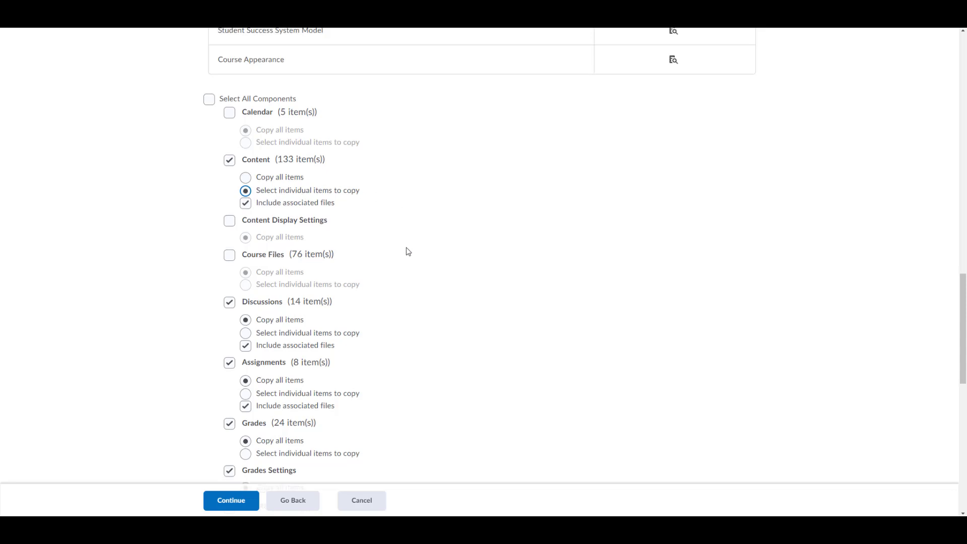
click(242, 504)
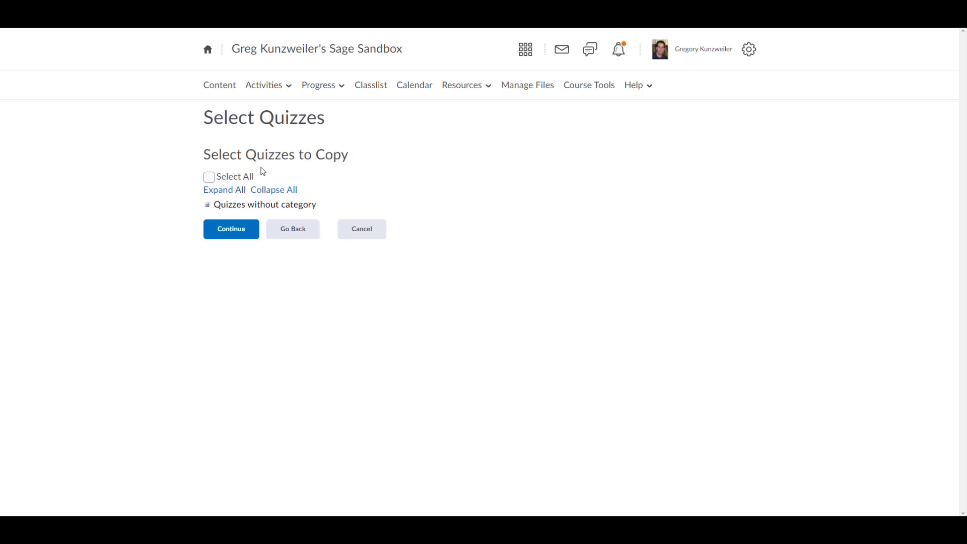
Step: Choose the Final Exam and Mid-Term Exam from the quizzes without category, and continue to the content modules
click(208, 206)
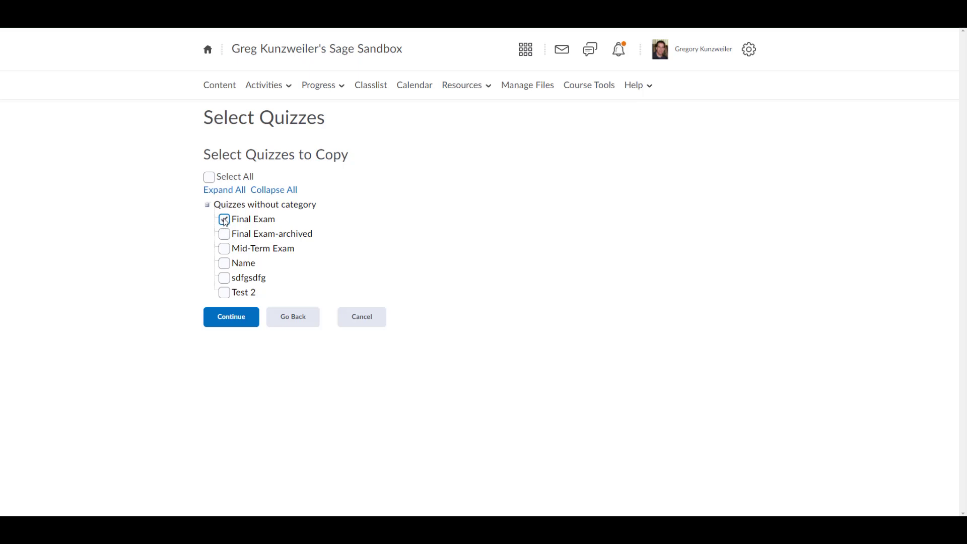
click(224, 249)
click(244, 321)
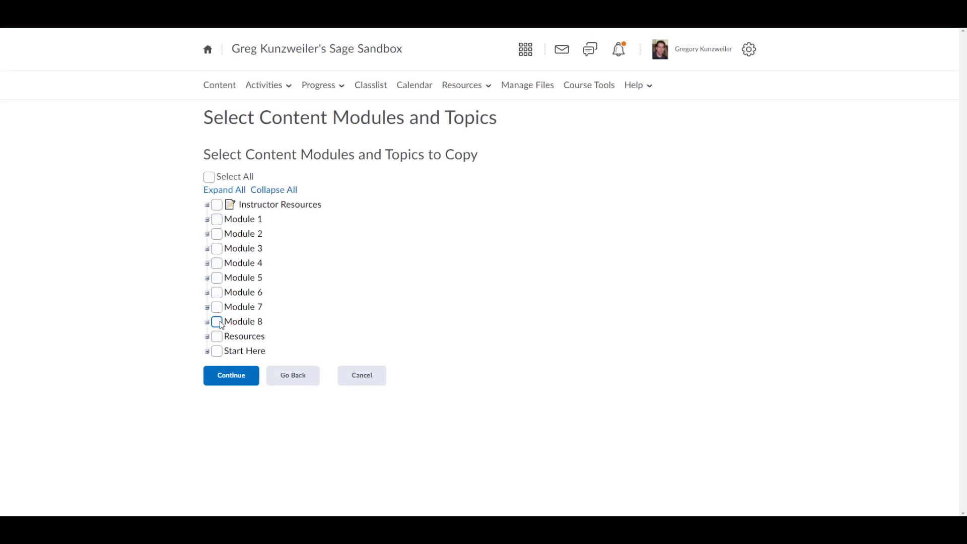
Step: Select Module 1 through Module 8 as the content modules to copy
click(217, 219)
click(217, 234)
click(217, 249)
click(217, 263)
click(216, 278)
click(217, 293)
click(217, 308)
click(217, 323)
click(218, 336)
Step: Check the topics included under Module 2, accept the module selection, and review the summary of components to copy
click(207, 234)
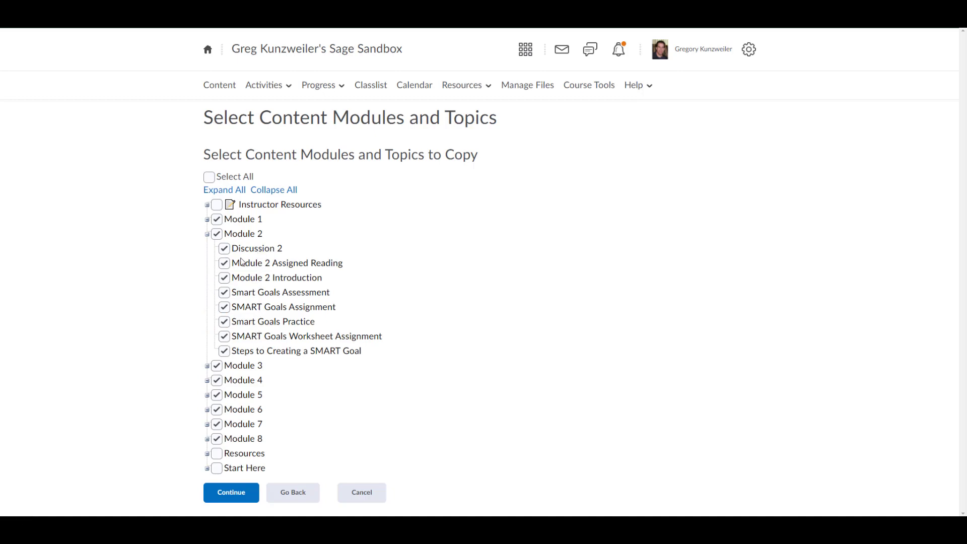
click(206, 234)
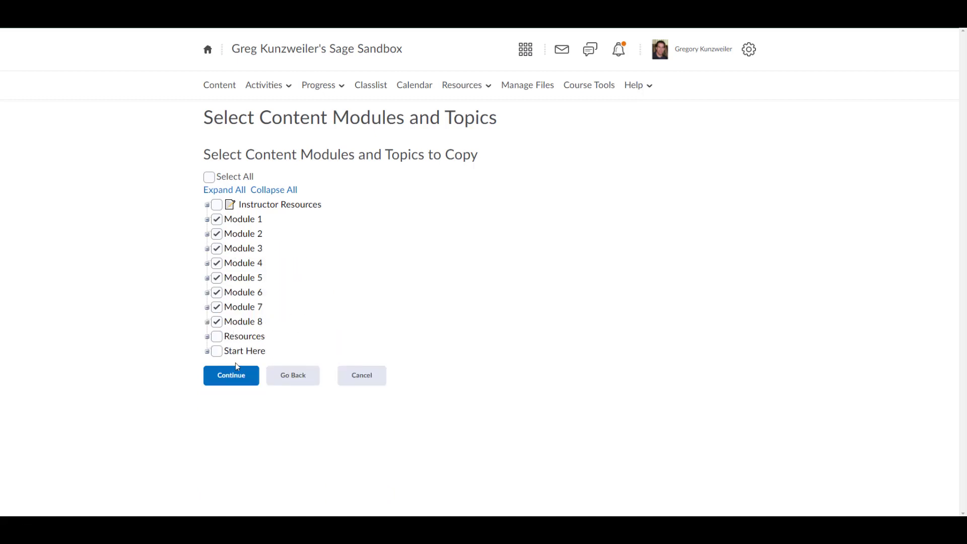
click(243, 379)
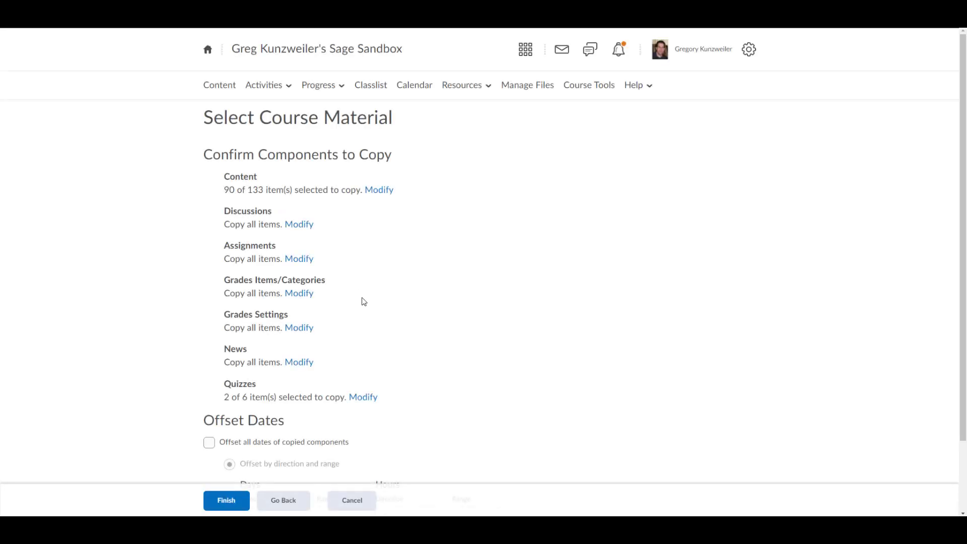
scroll(392, 289, down, 2)
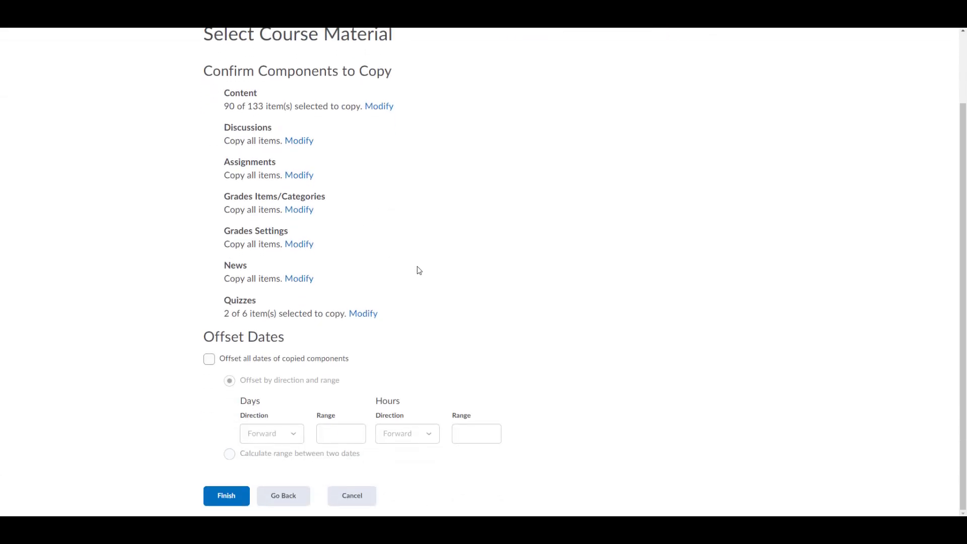
Step: Review the components to copy and finish the copy without offsetting the dates
scroll(428, 277, up, 2)
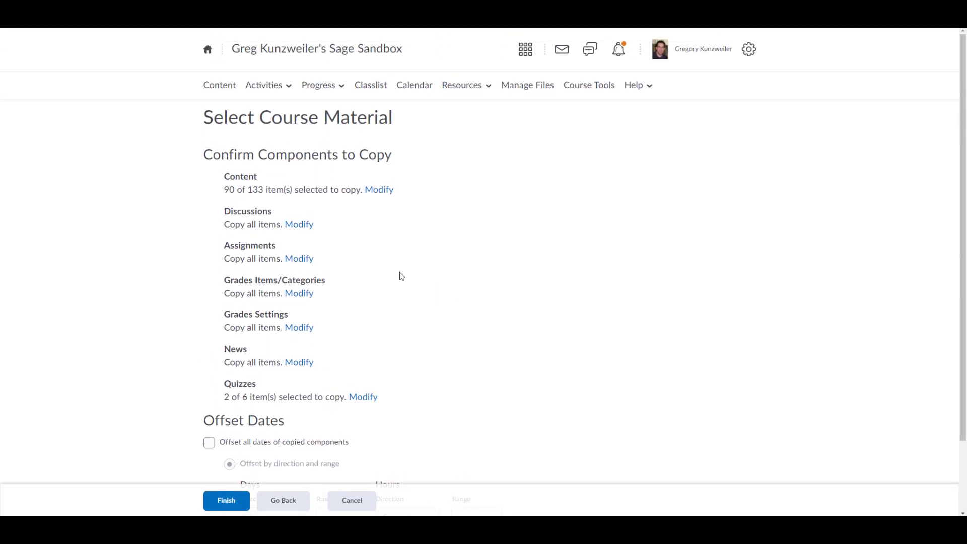
scroll(394, 181, down, 2)
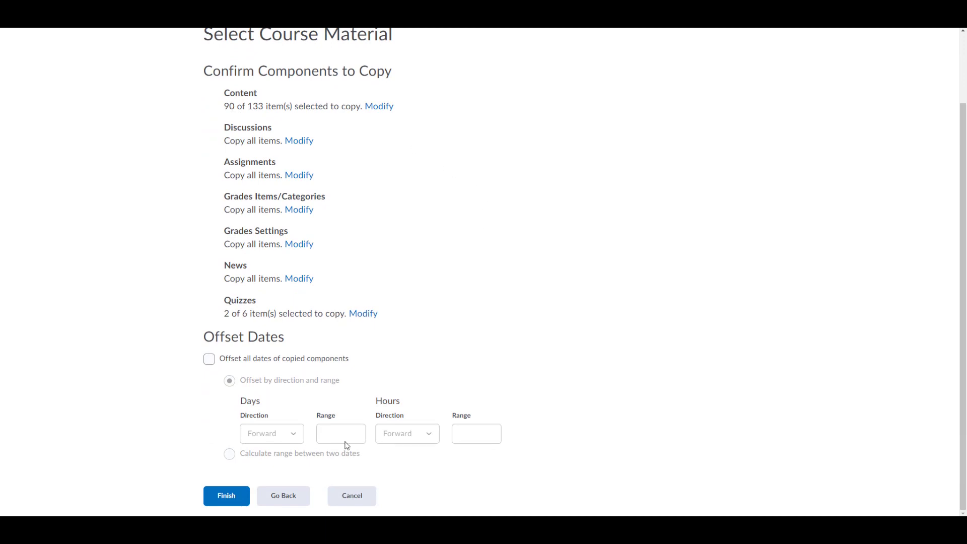
click(227, 498)
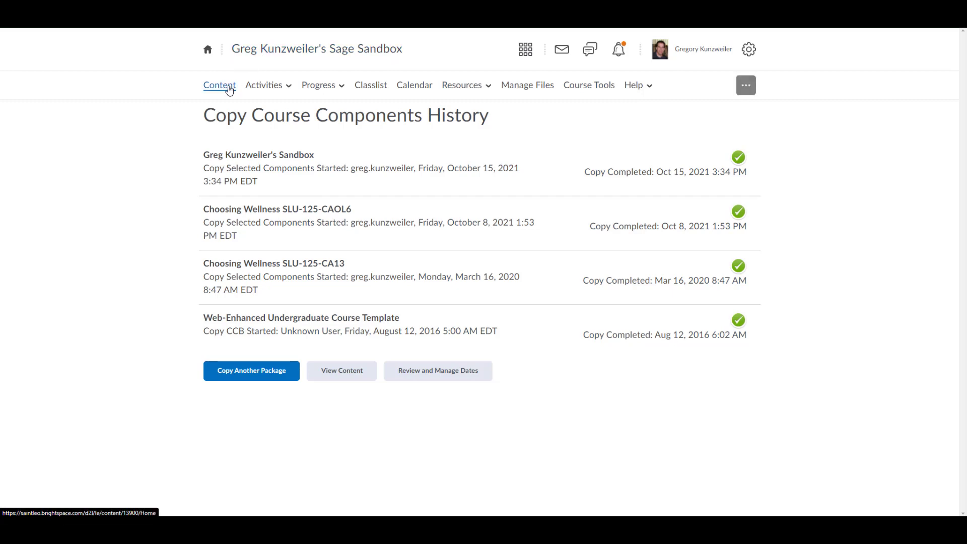
Step: Check the copied modules in the course's table of contents and look through the items in Module 1
click(220, 85)
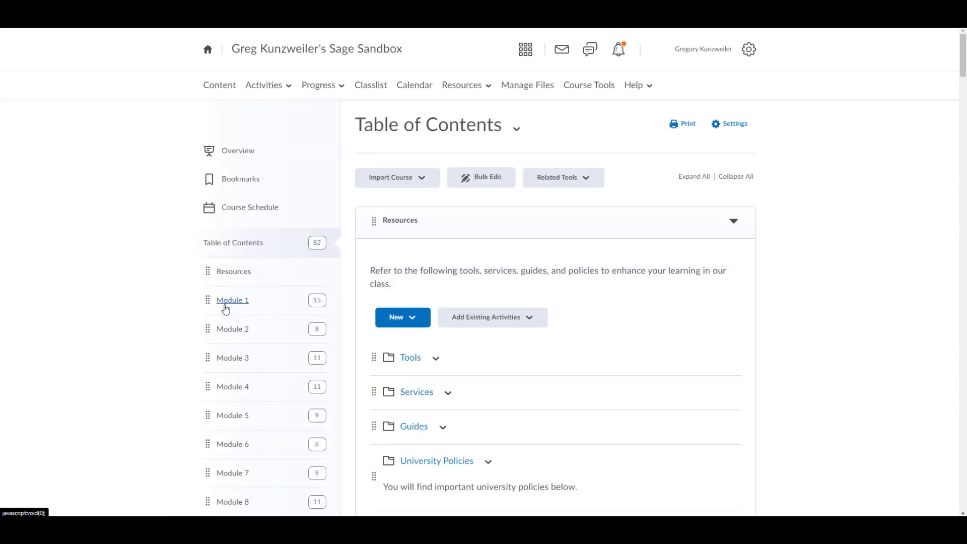
scroll(249, 347, down, 3)
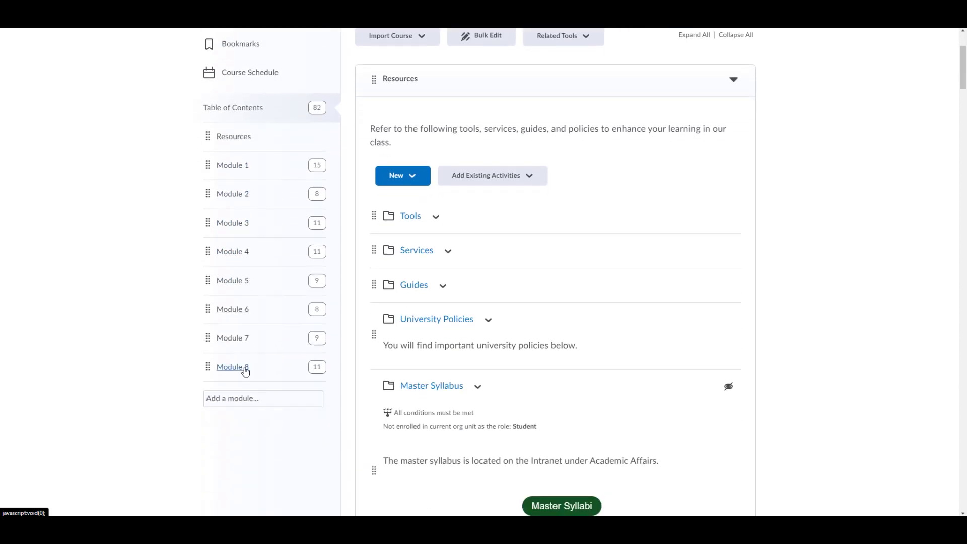
click(245, 166)
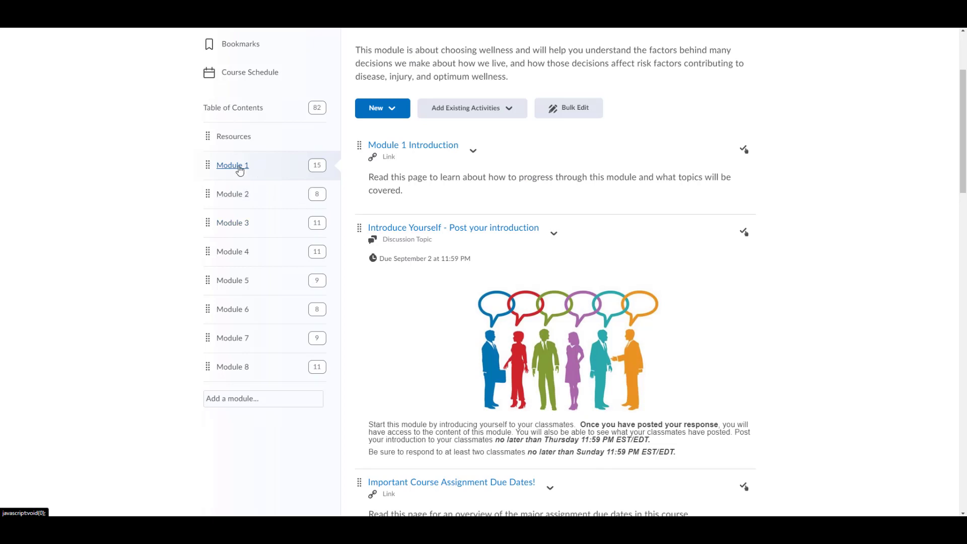
scroll(330, 183, up, 3)
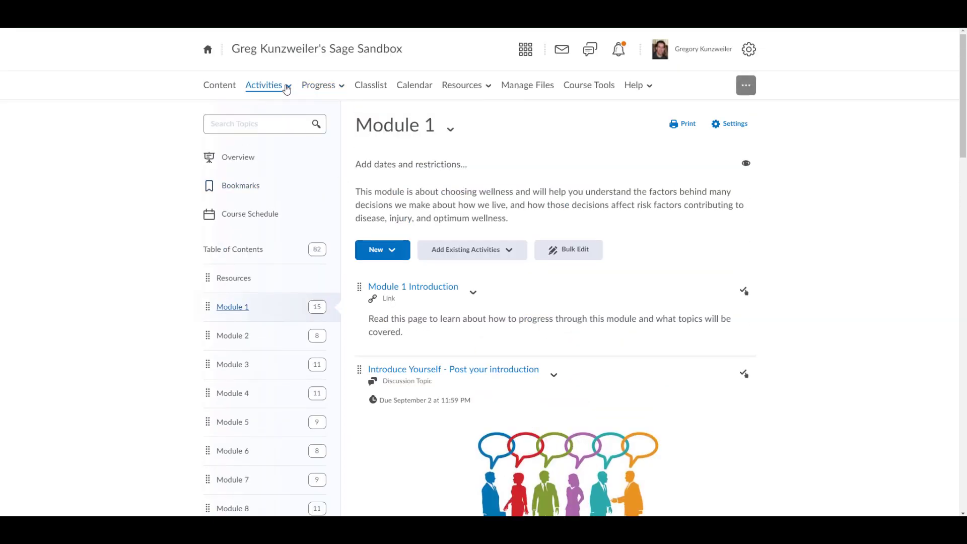
Step: Open the course's discussions and examine the copied forums and topics
click(287, 86)
click(266, 130)
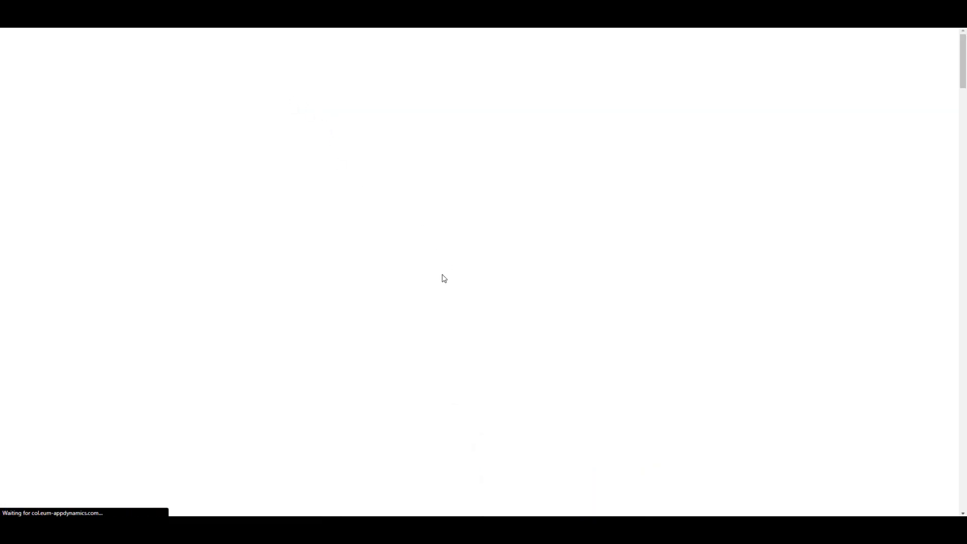
scroll(430, 311, down, 4)
scroll(447, 371, down, 10)
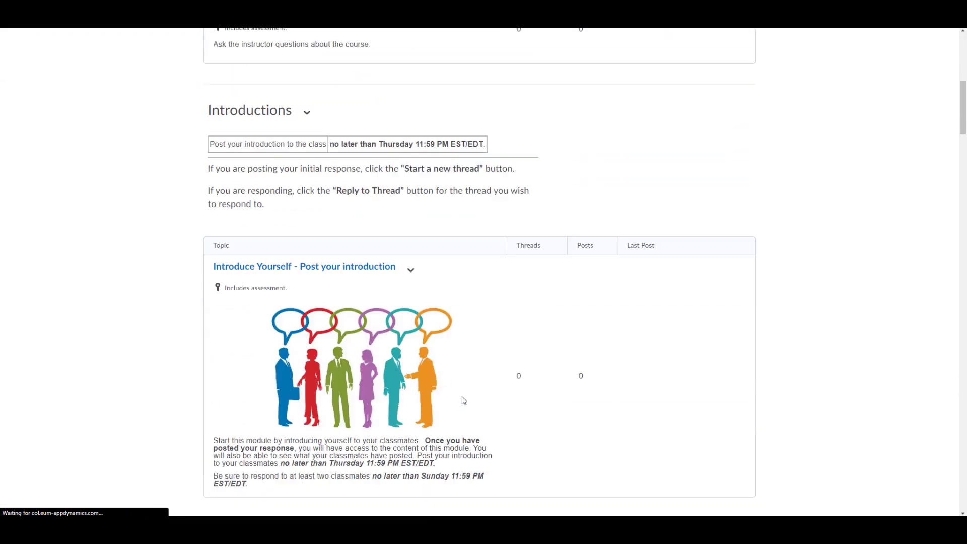
scroll(416, 410, down, 8)
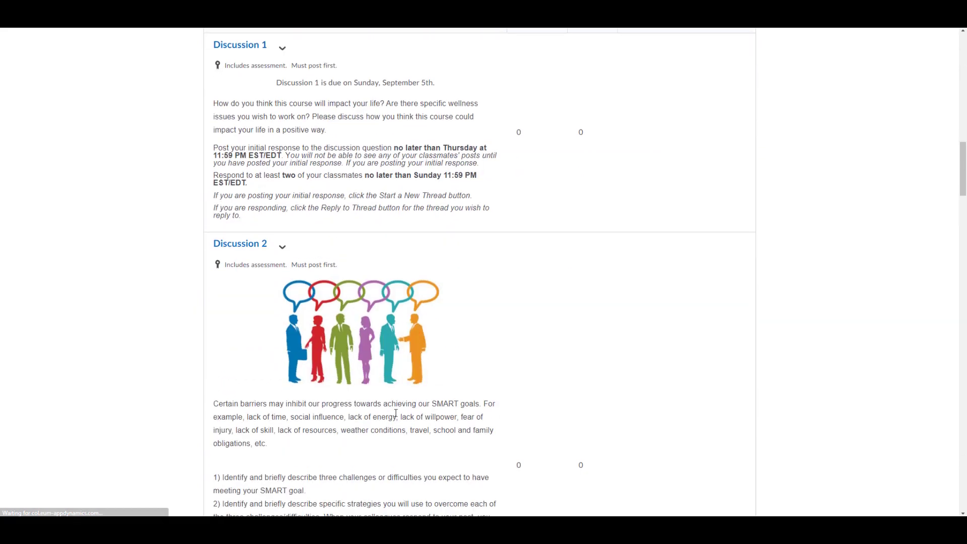
scroll(328, 368, up, 5)
scroll(328, 368, up, 15)
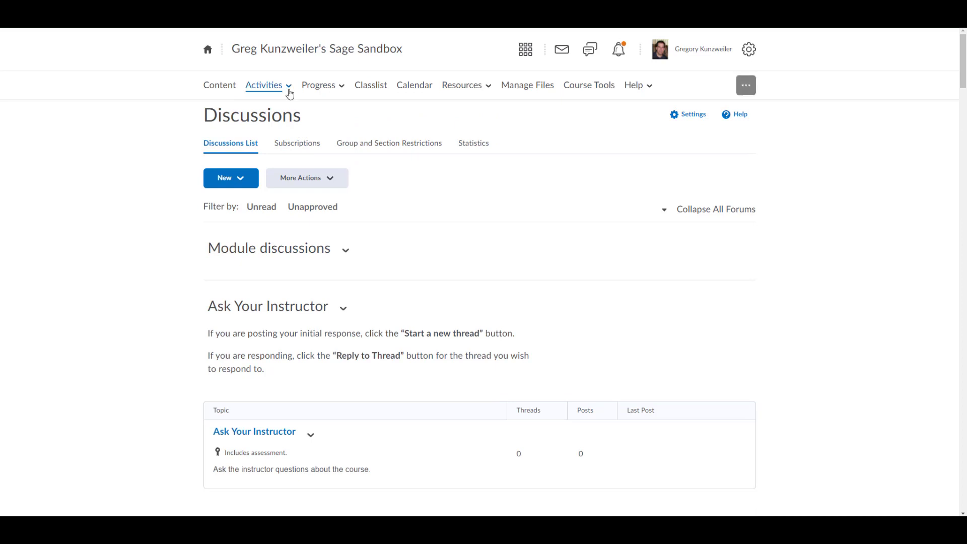
click(287, 89)
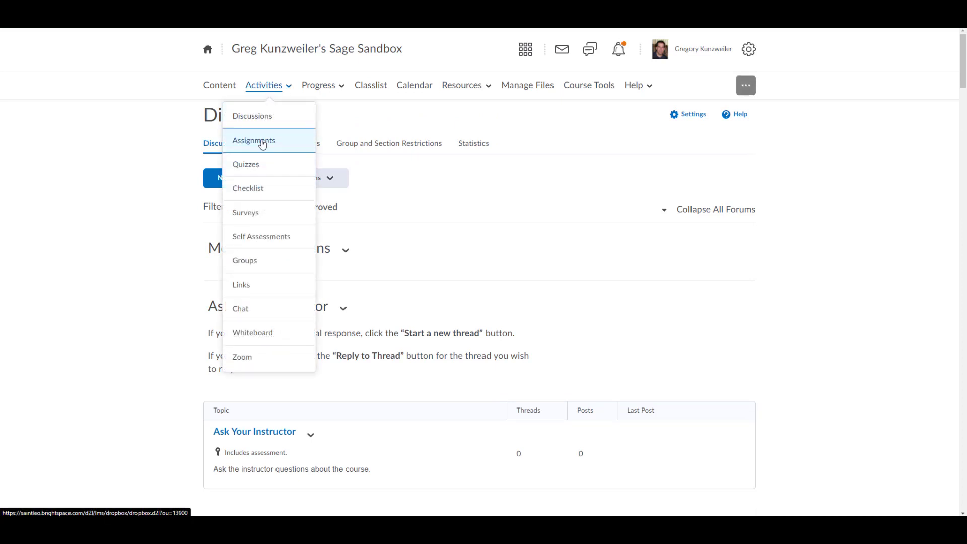
click(339, 89)
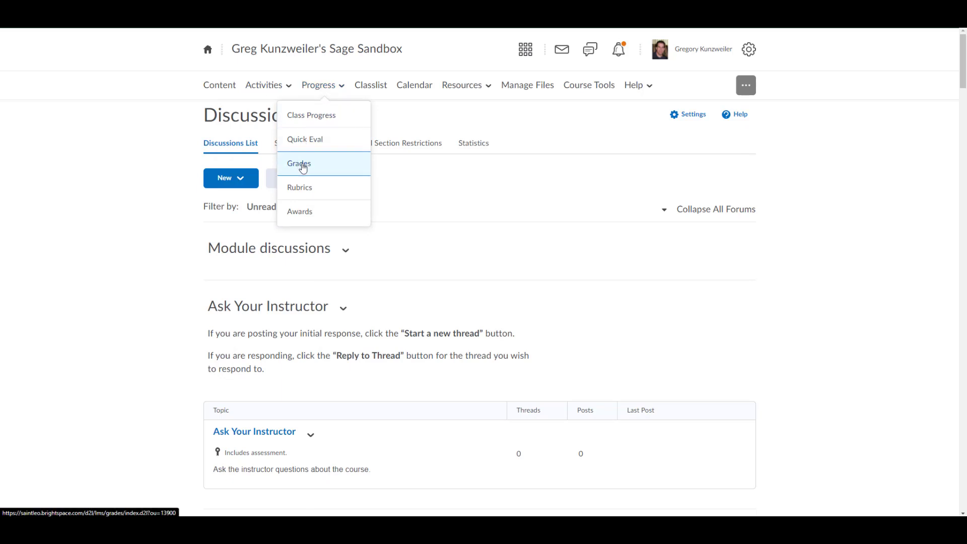
click(373, 169)
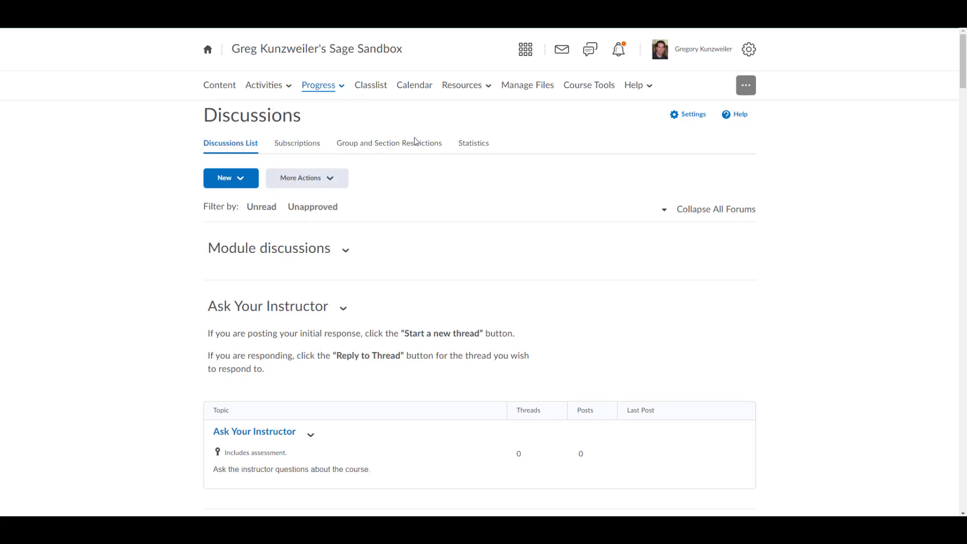